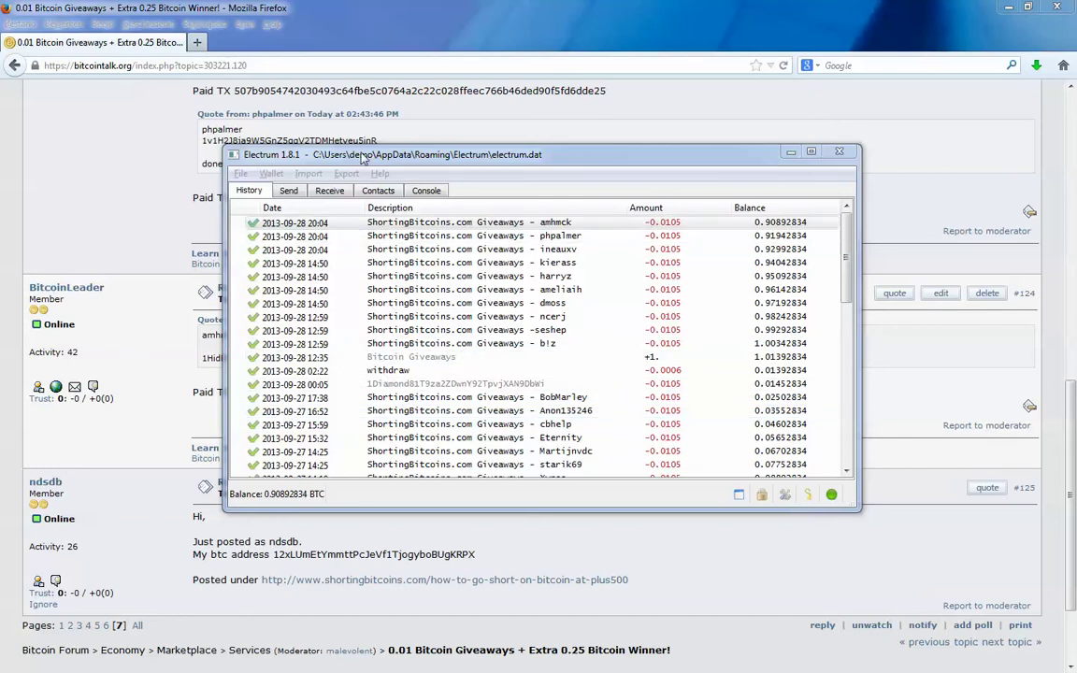
# Step: Copy the bitcoin address from the latest Firefox forum post, then return to Electrum
pyautogui.moveTo(362, 159); pyautogui.dragTo(393, 147)
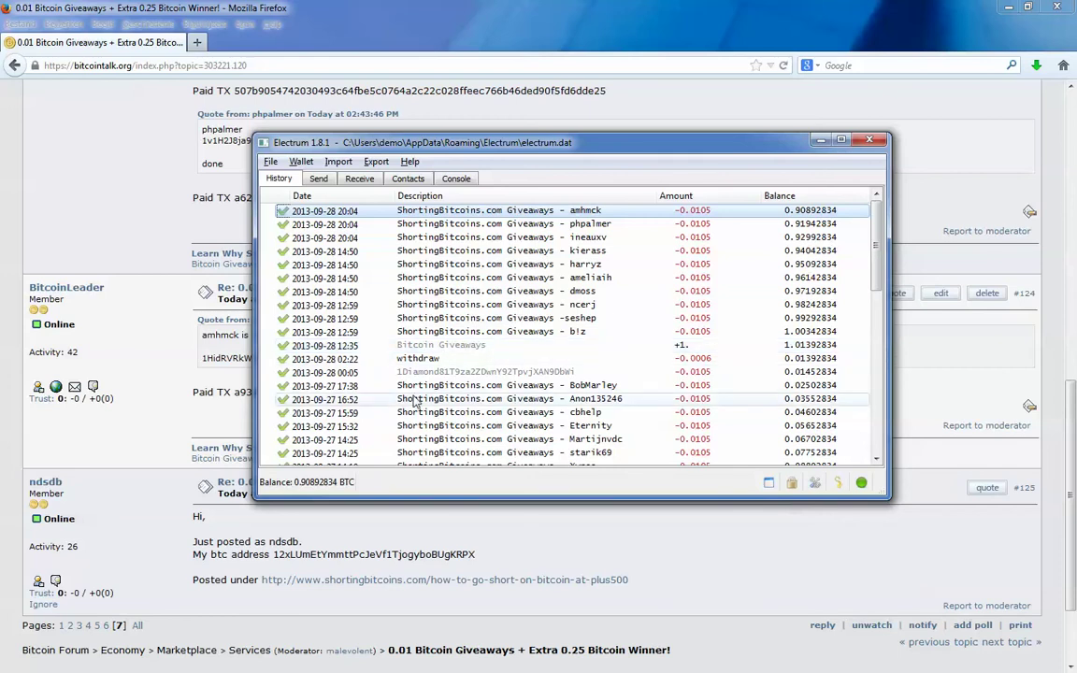
pyautogui.moveTo(395, 146); pyautogui.dragTo(426, 136)
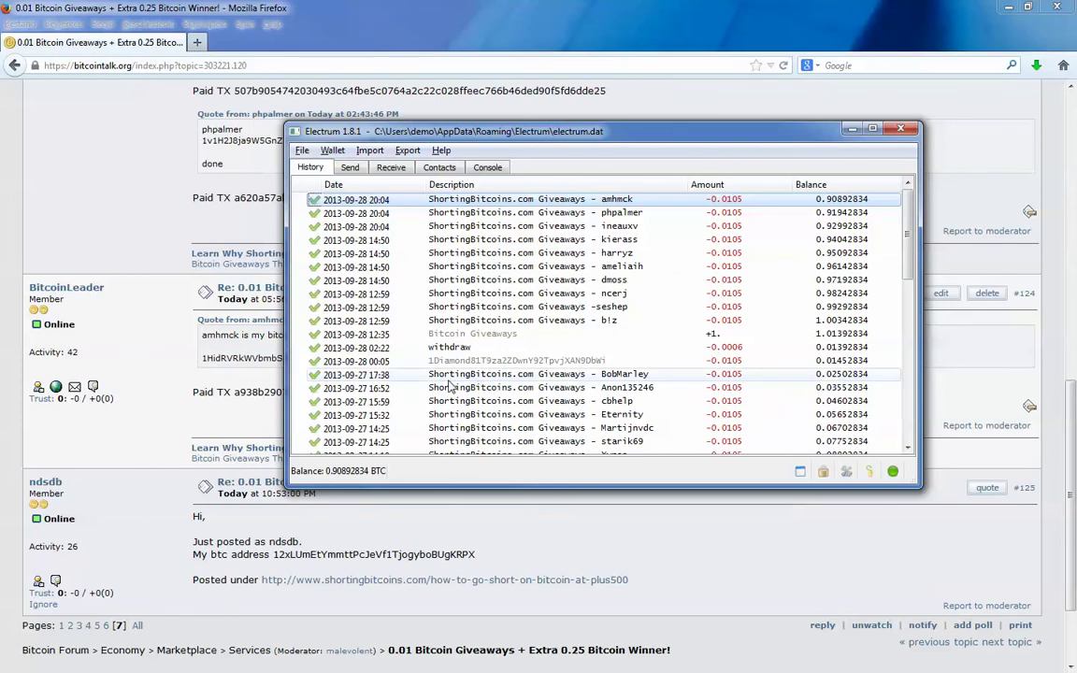
pyautogui.click(224, 429)
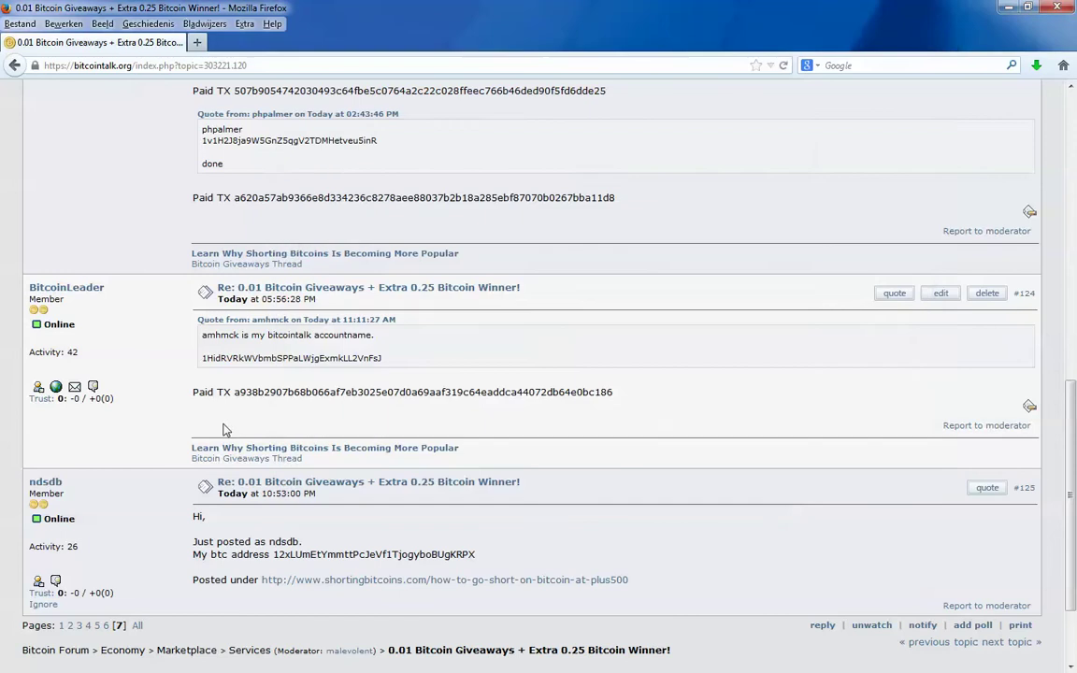
pyautogui.doubleClick(318, 555)
pyautogui.rightClick(344, 559)
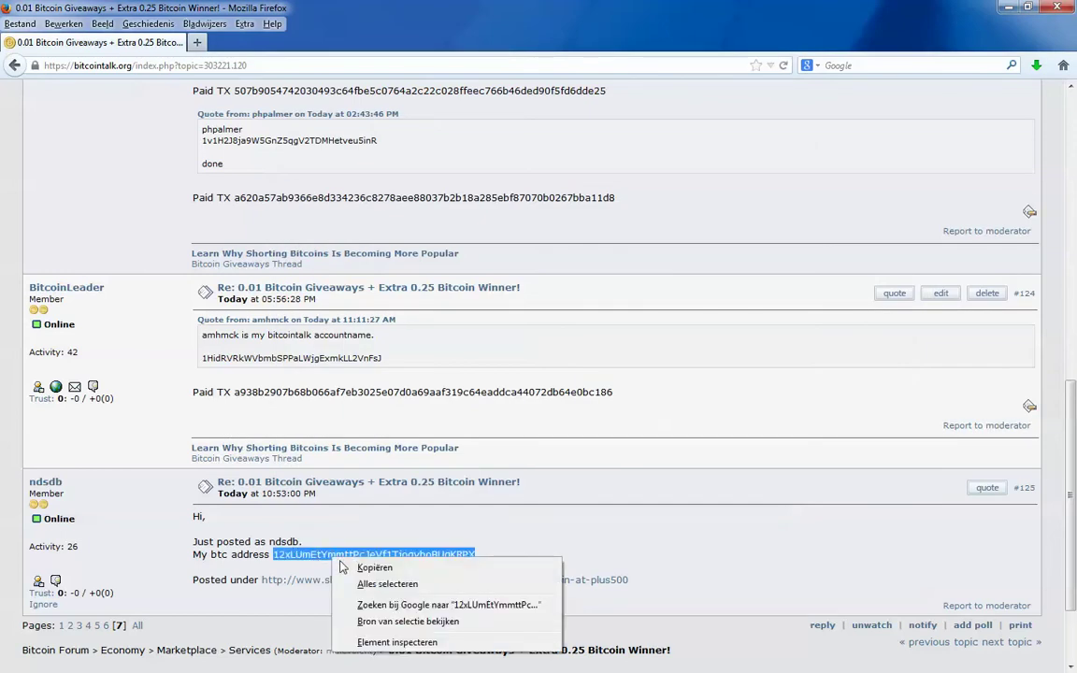
pyautogui.click(359, 570)
pyautogui.hotkey('alt', 'Tab')
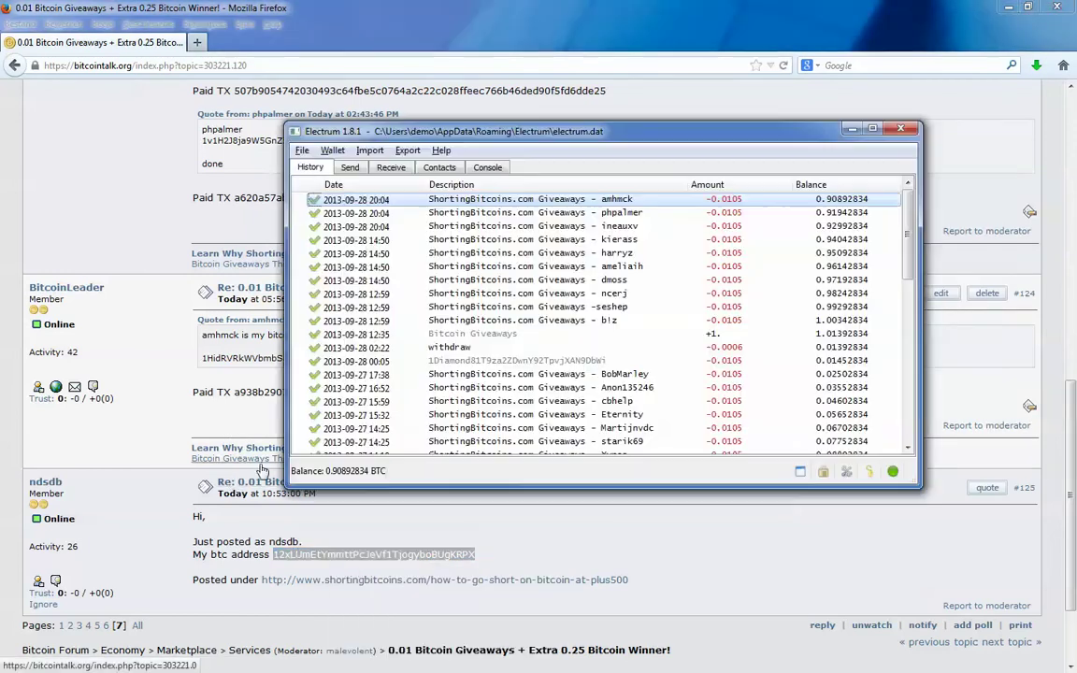
# Step: Add a new contact in Electrum using the pasted bitcoin address
pyautogui.click(332, 151)
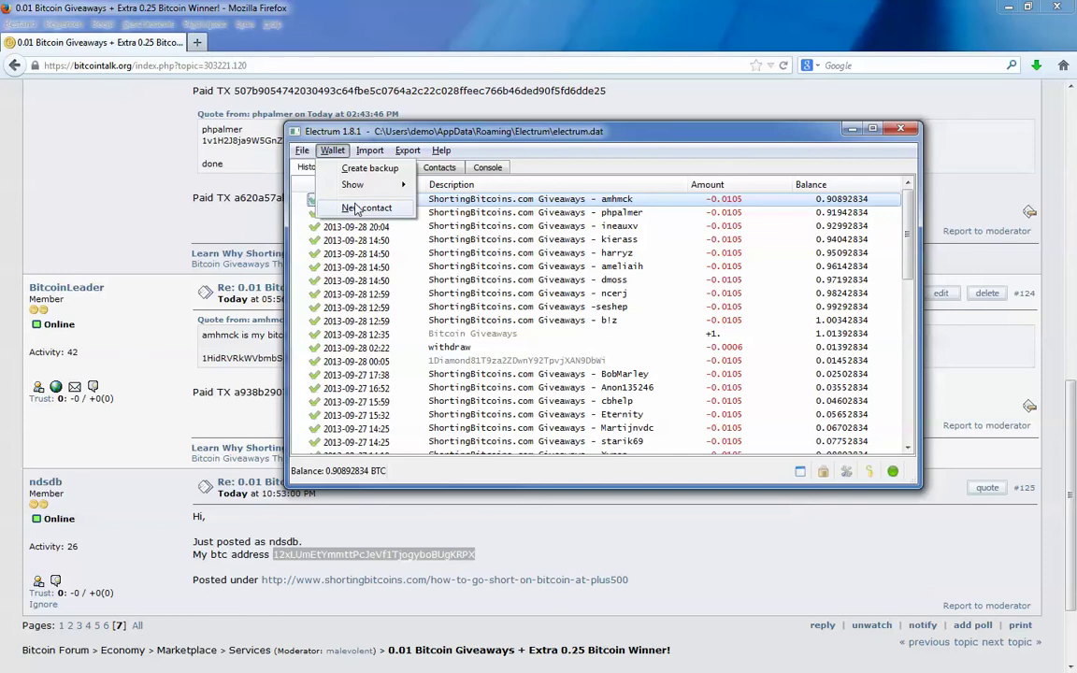
pyautogui.click(356, 208)
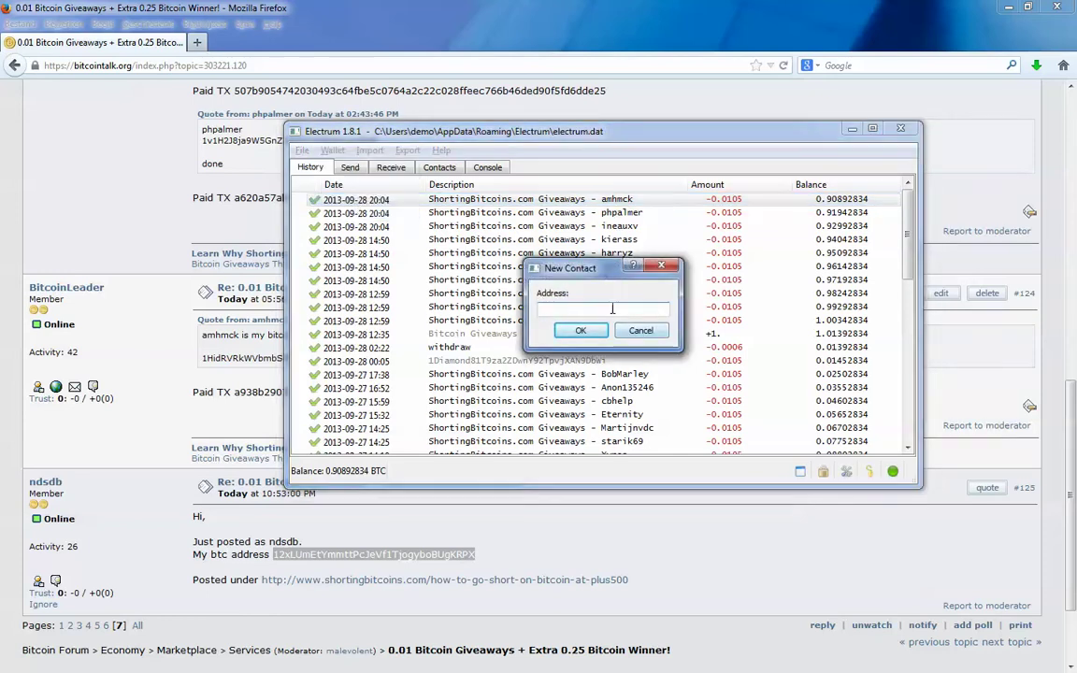
pyautogui.hotkey('ctrl', 'v')
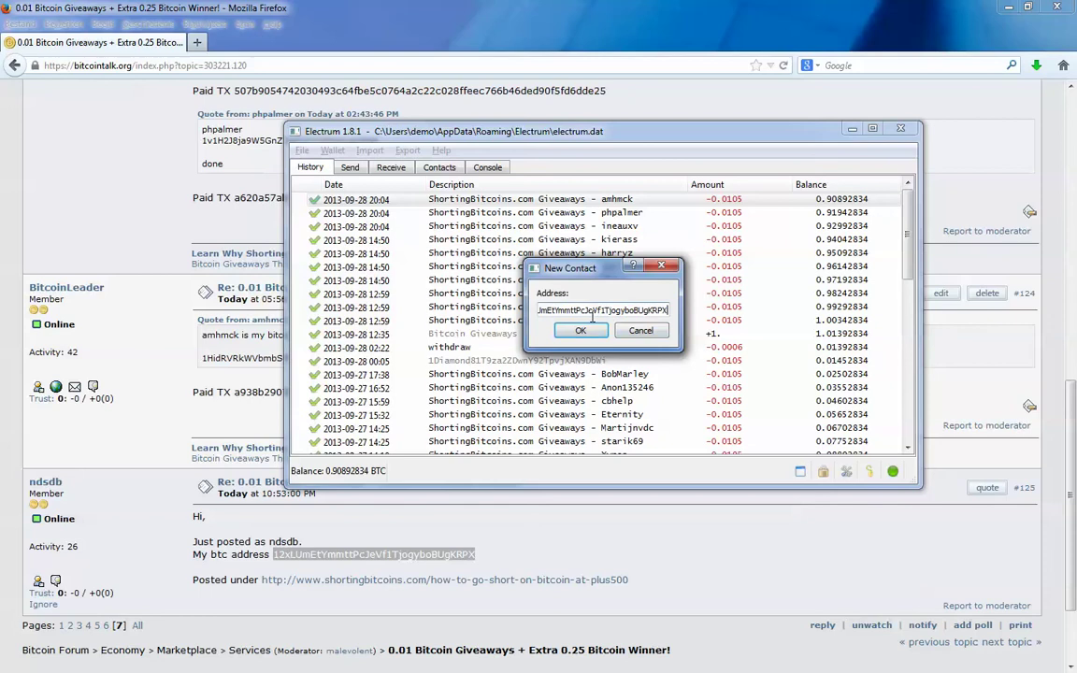
pyautogui.click(581, 330)
# Step: Label the new contact with the poster's forum username in the Contacts list
pyautogui.click(439, 168)
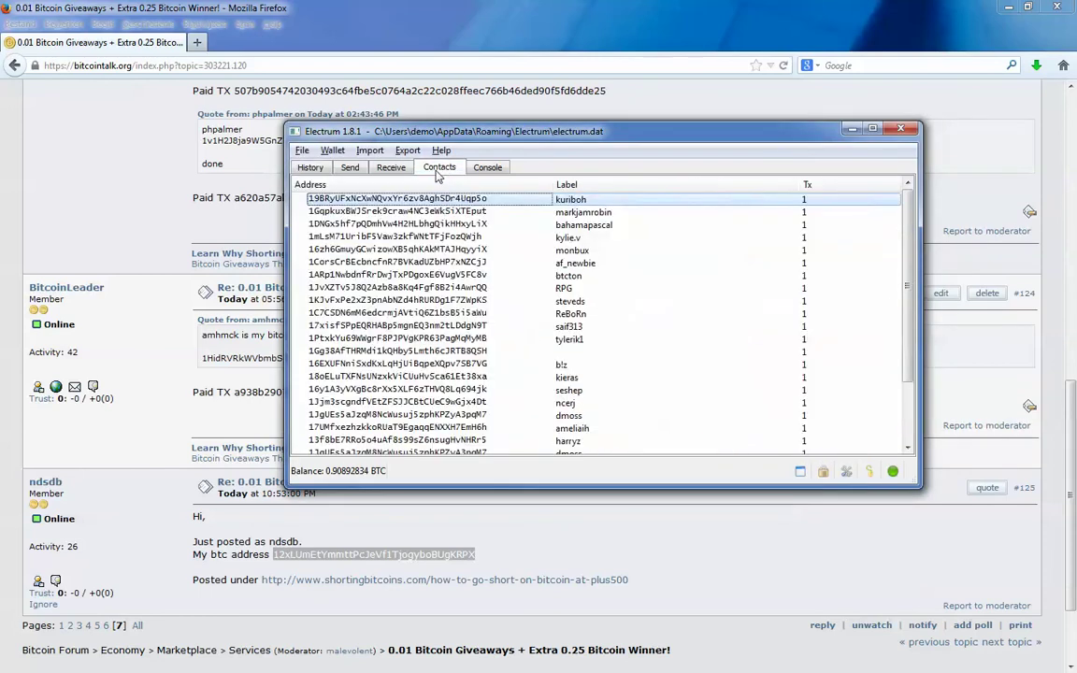
pyautogui.scroll(-5, 540, 281)
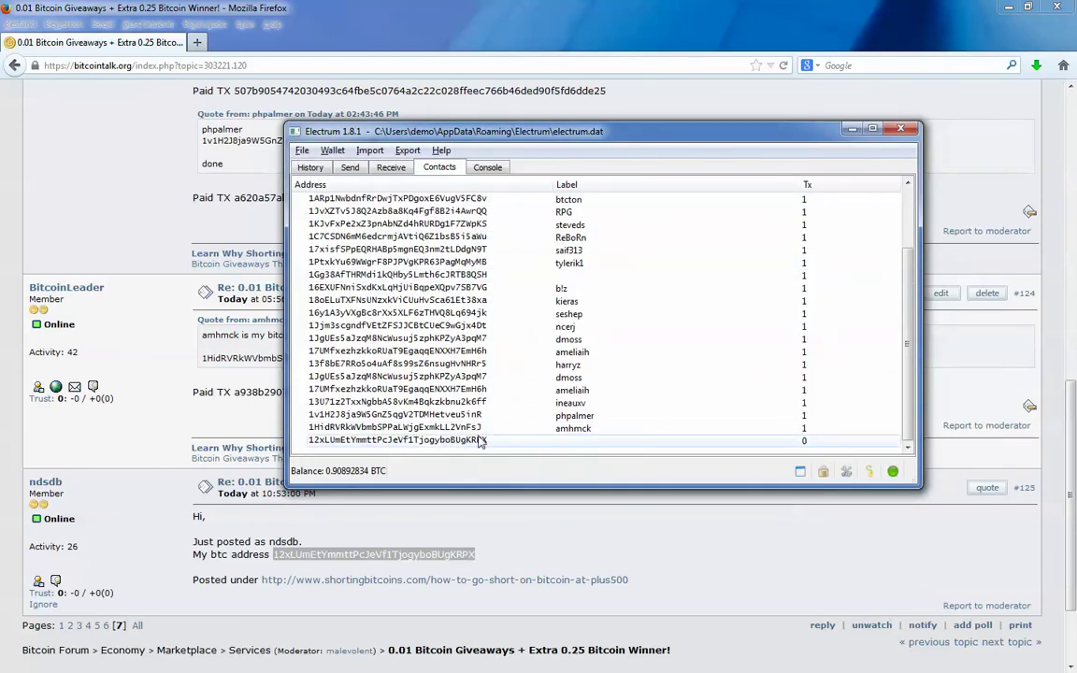
pyautogui.doubleClick(576, 443)
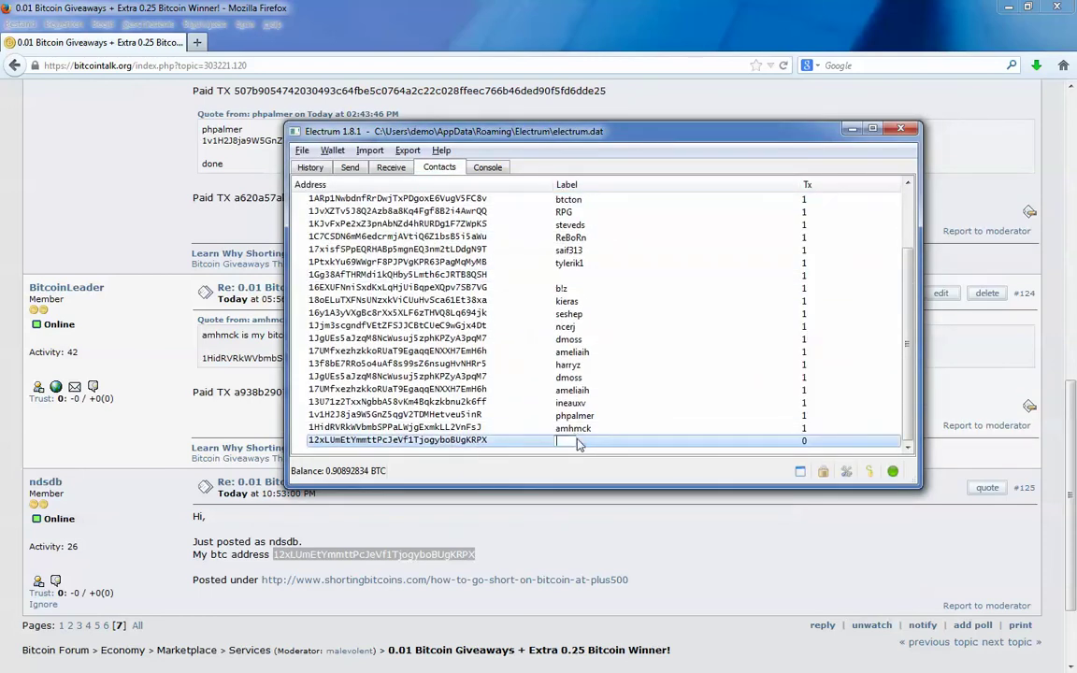
pyautogui.write('ndsdb')
pyautogui.press('Return')
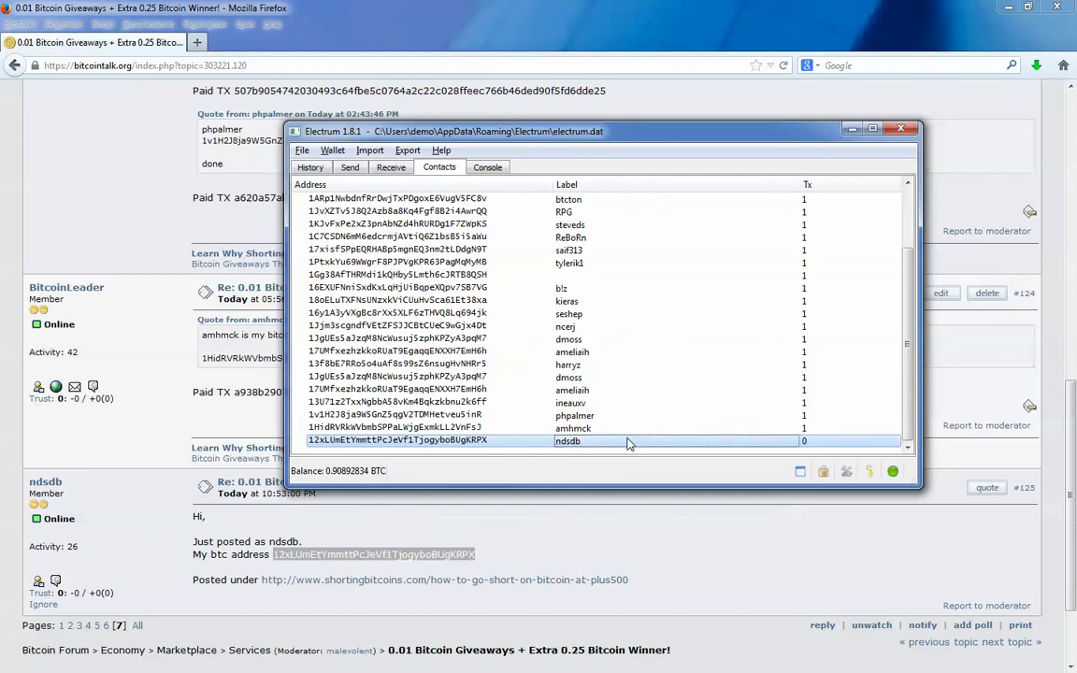
# Step: Copy the new contact's address and paste it as the Pay to recipient
pyautogui.rightClick(398, 442)
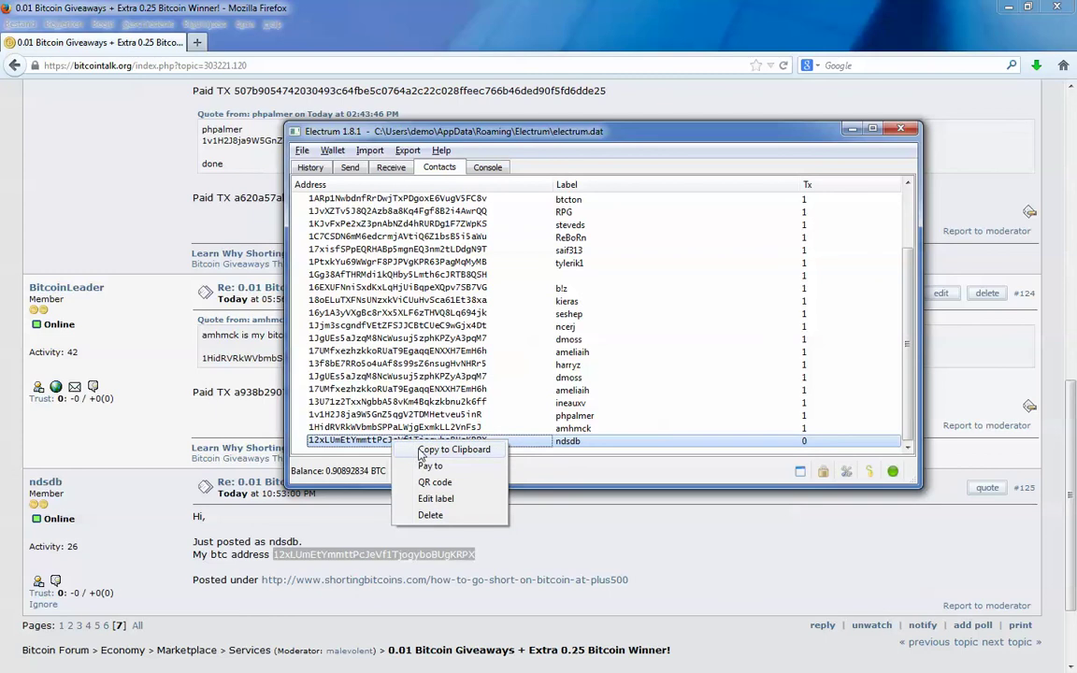
pyautogui.click(419, 451)
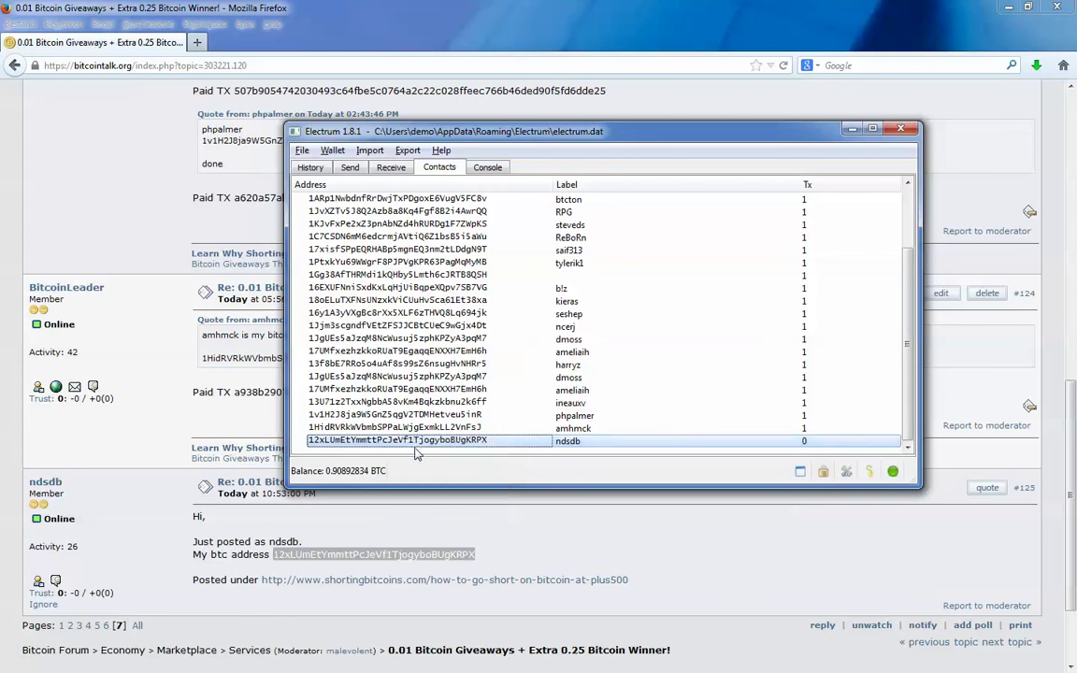
pyautogui.click(351, 168)
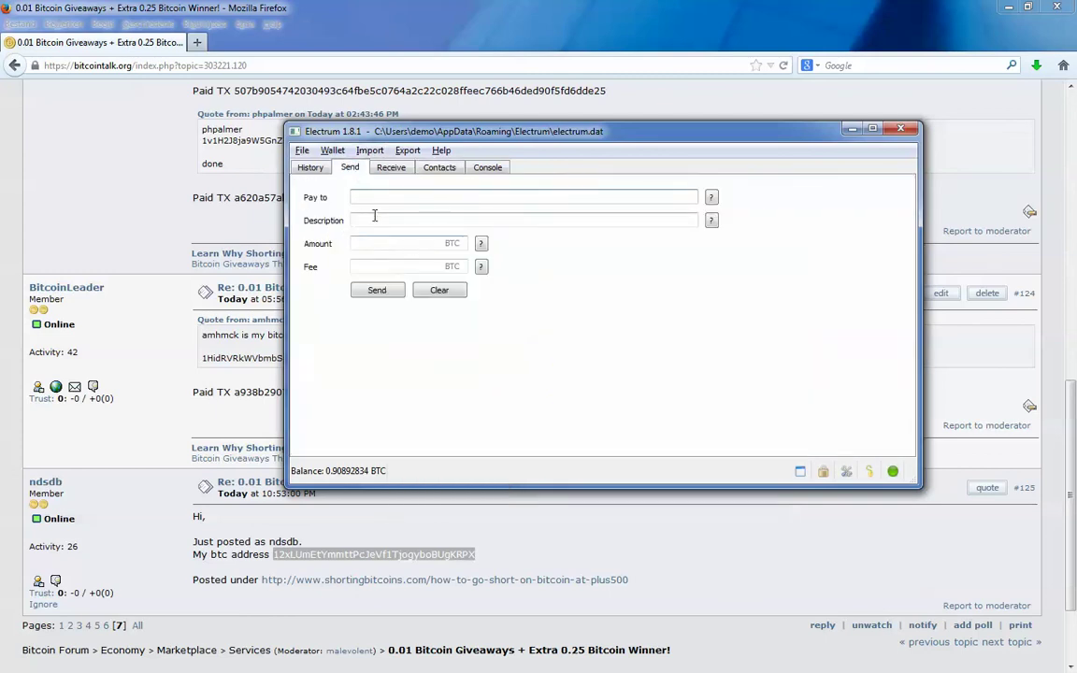
pyautogui.rightClick(378, 200)
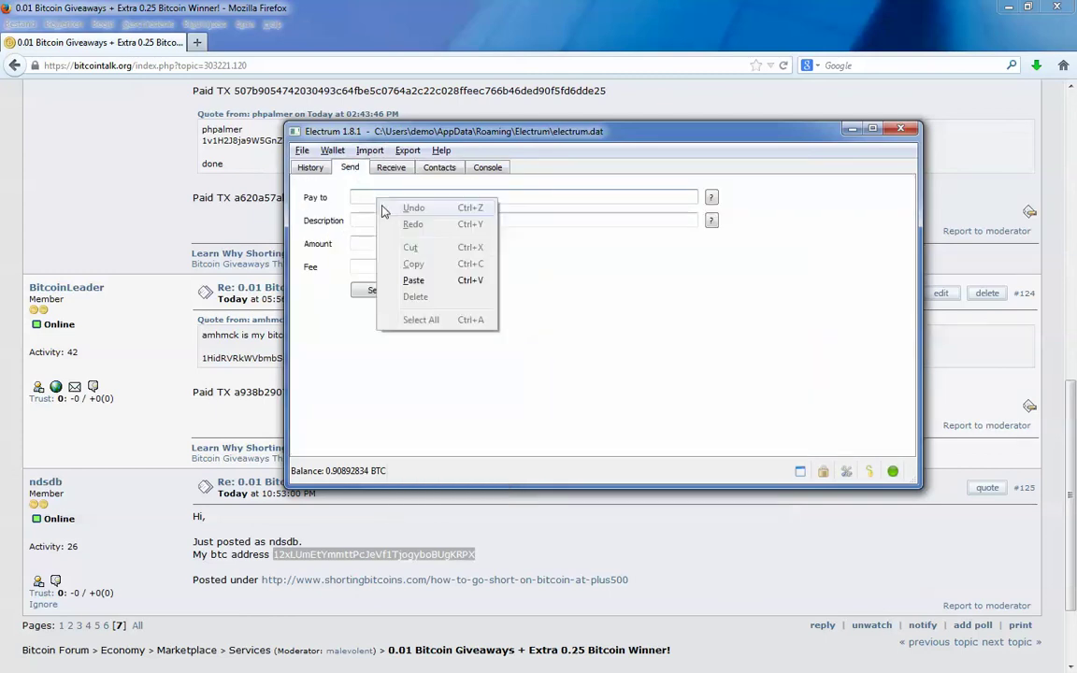
pyautogui.click(413, 280)
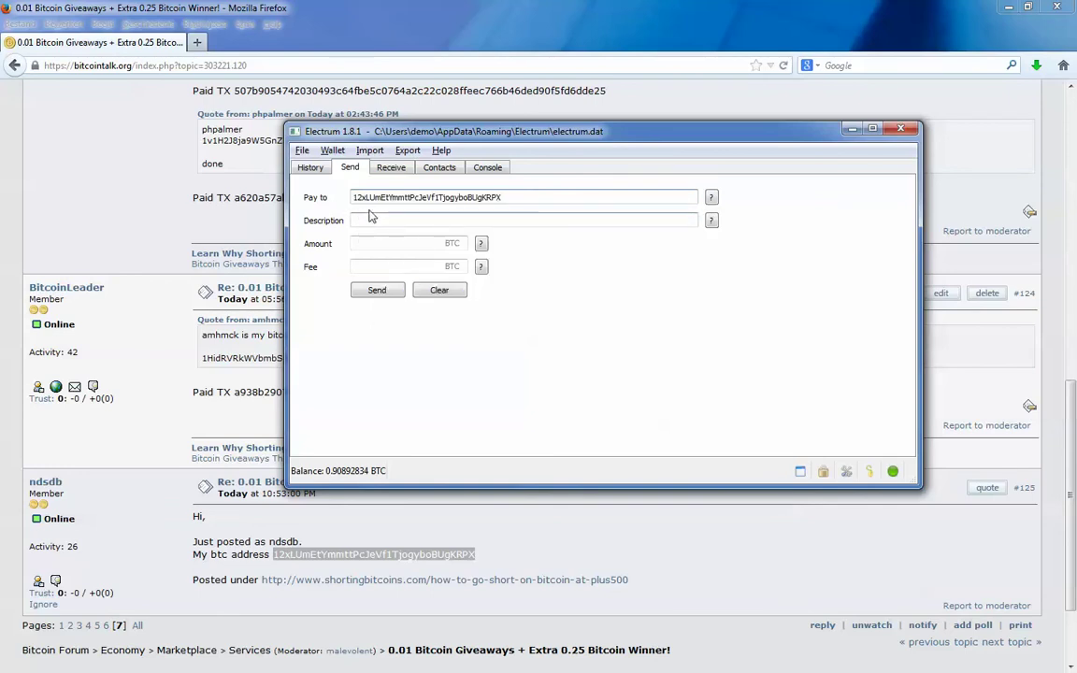
# Step: Select the giveaway prefix in the latest history entry's description
pyautogui.click(311, 169)
pyautogui.doubleClick(483, 200)
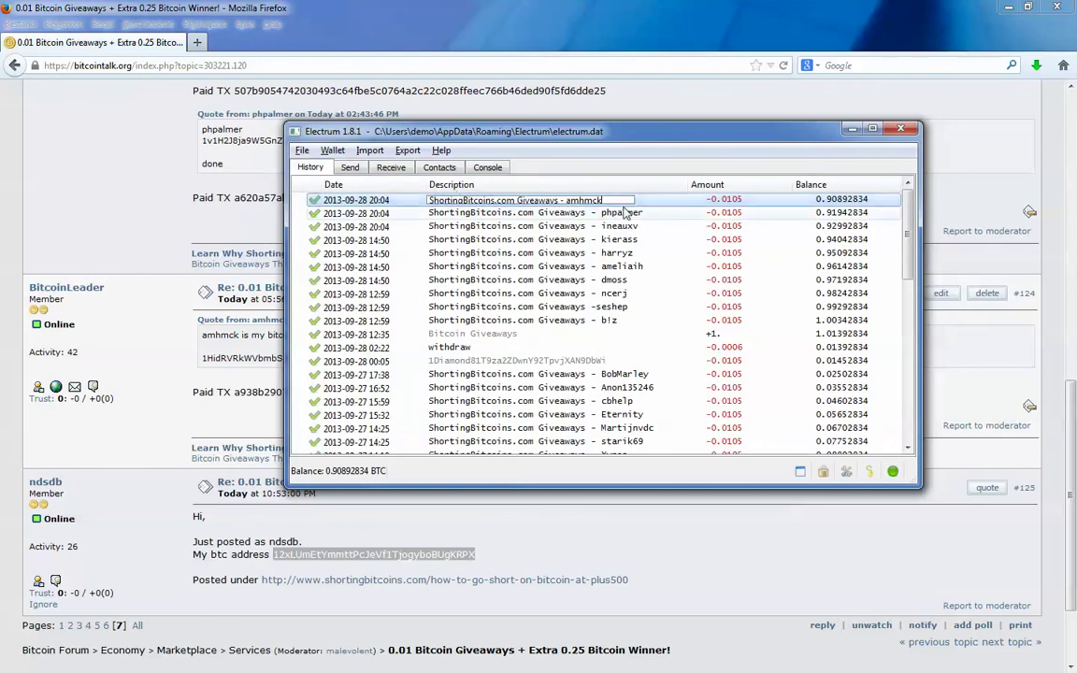
pyautogui.moveTo(540, 200); pyautogui.dragTo(425, 193)
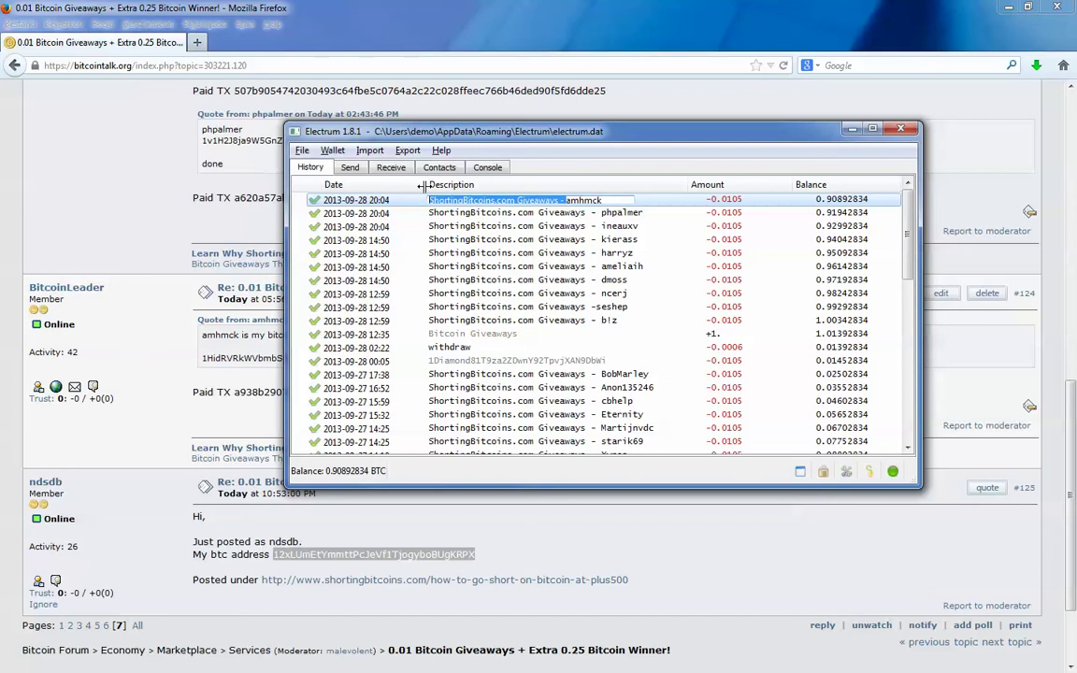
# Step: Set the description to 'ShortingBitcoins.com Giveaways' followed by the poster's forum name
pyautogui.click(349, 167)
pyautogui.press('Tab')
pyautogui.hotkey('ctrl', 'v')
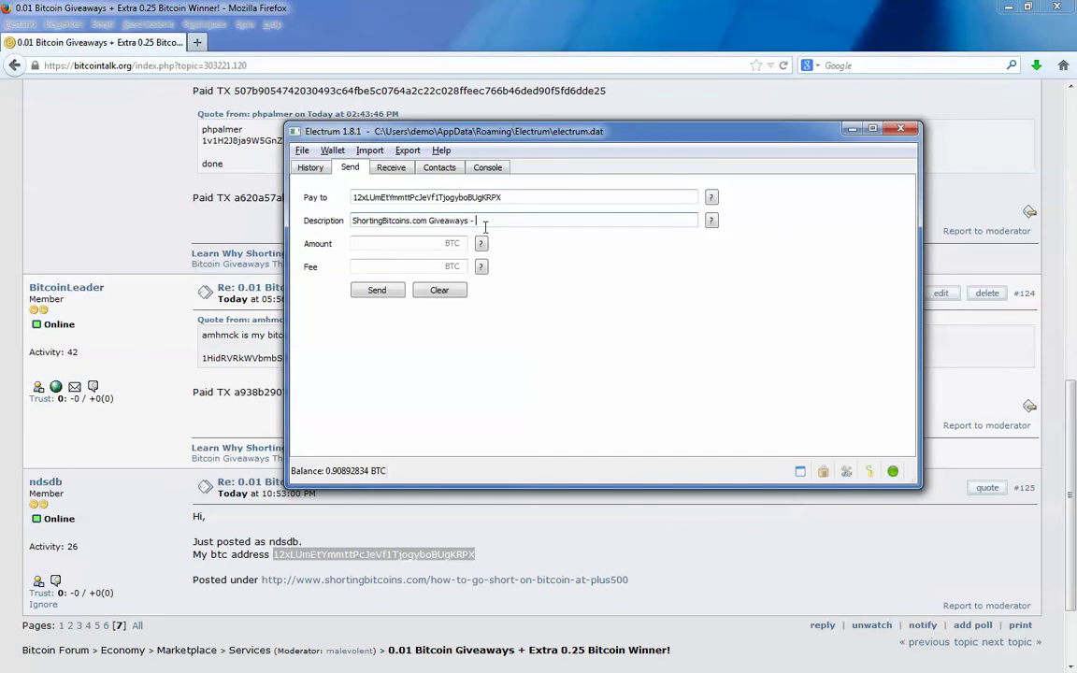
pyautogui.write('ndsdb')
# Step: Enter an amount of 0.01 BTC and check the 0.0005 fee help
pyautogui.click(411, 244)
pyautogui.write('0.01')
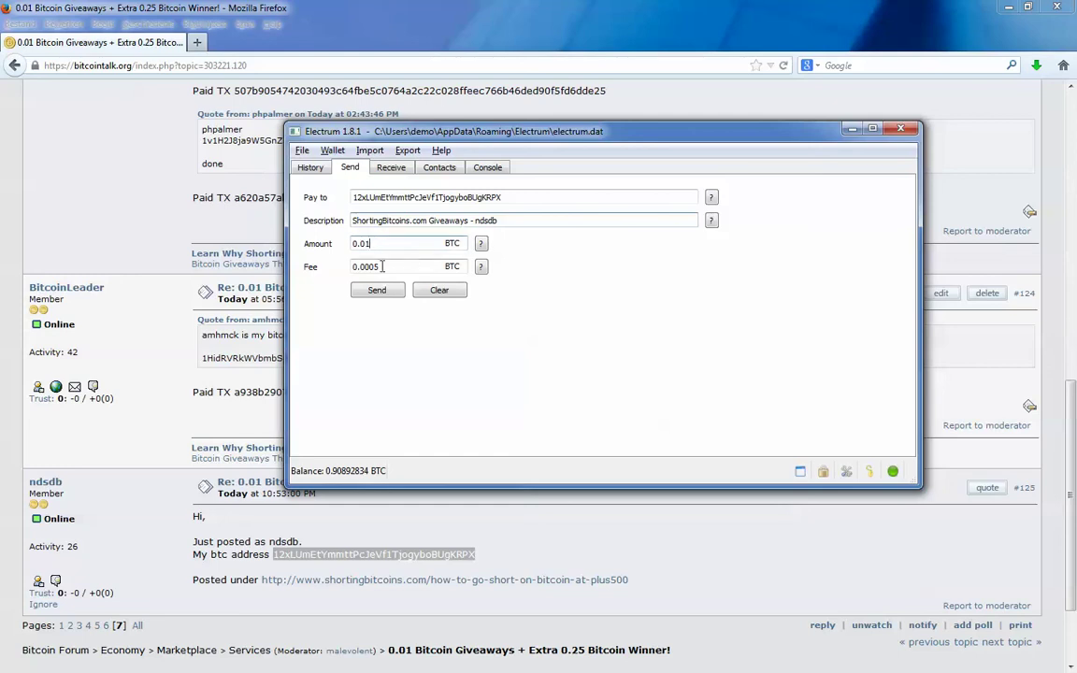
pyautogui.click(383, 270)
pyautogui.click(480, 267)
pyautogui.press('Return')
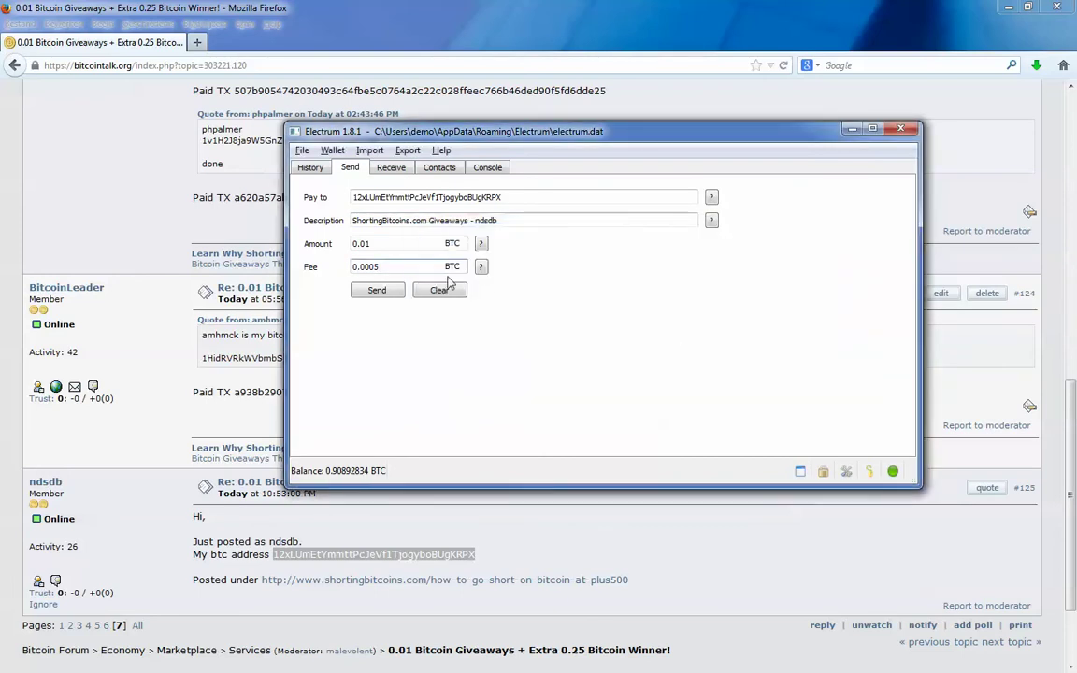
# Step: Send the 0.01 BTC payment, authorising with the wallet password and acknowledging 'Payment sent.'
pyautogui.click(378, 291)
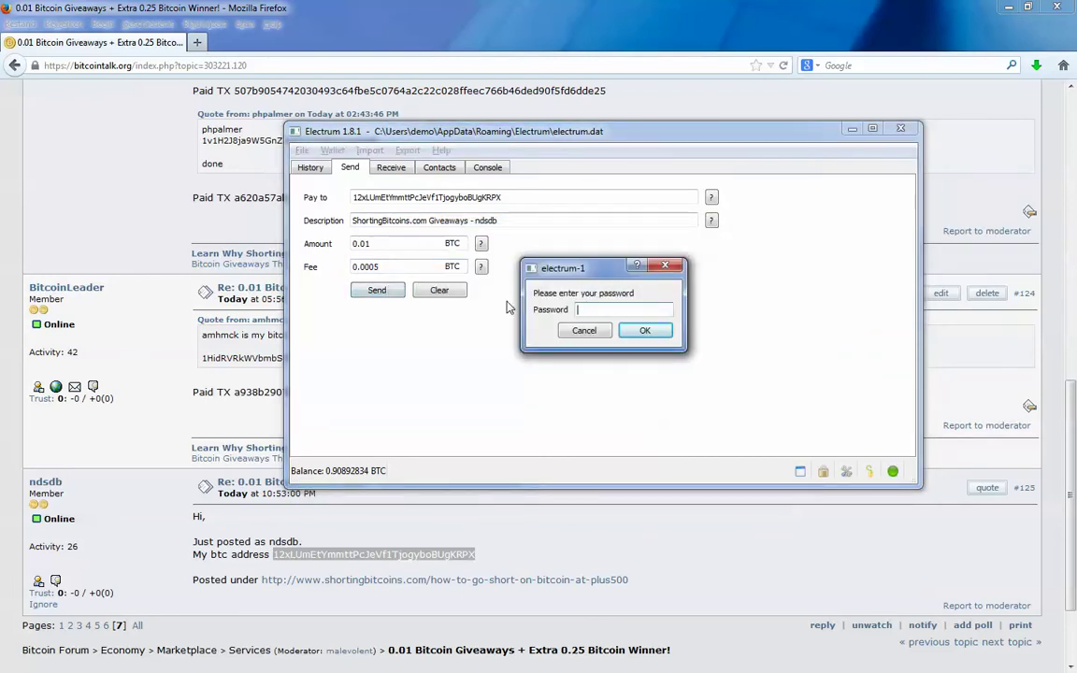
pyautogui.write('••••••••')
pyautogui.click(645, 331)
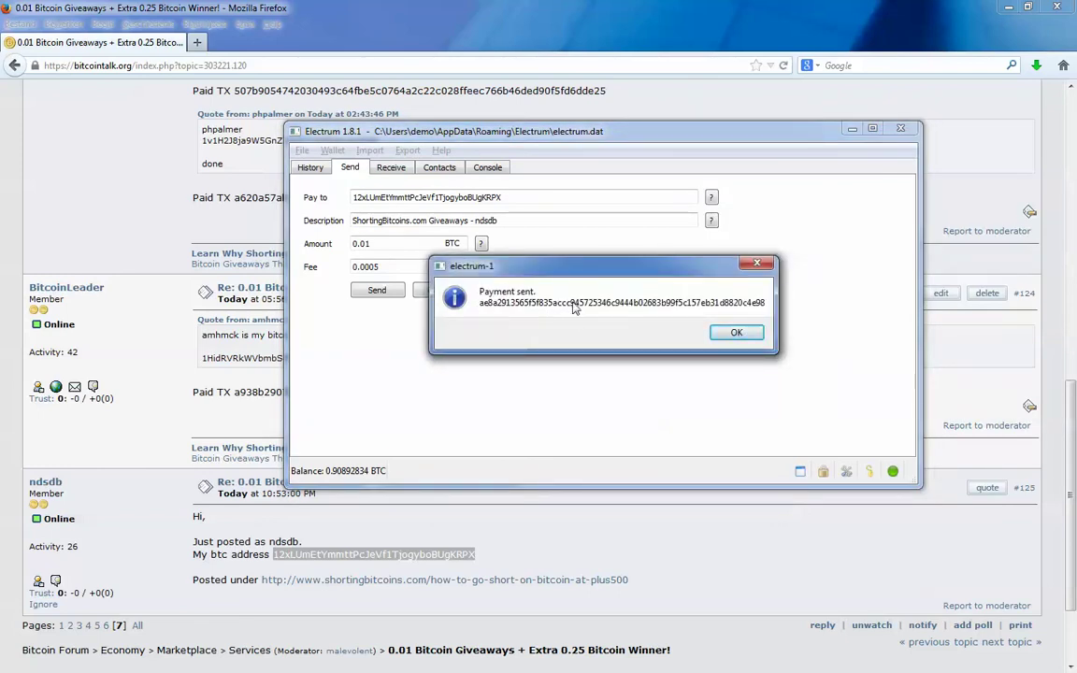
pyautogui.click(734, 334)
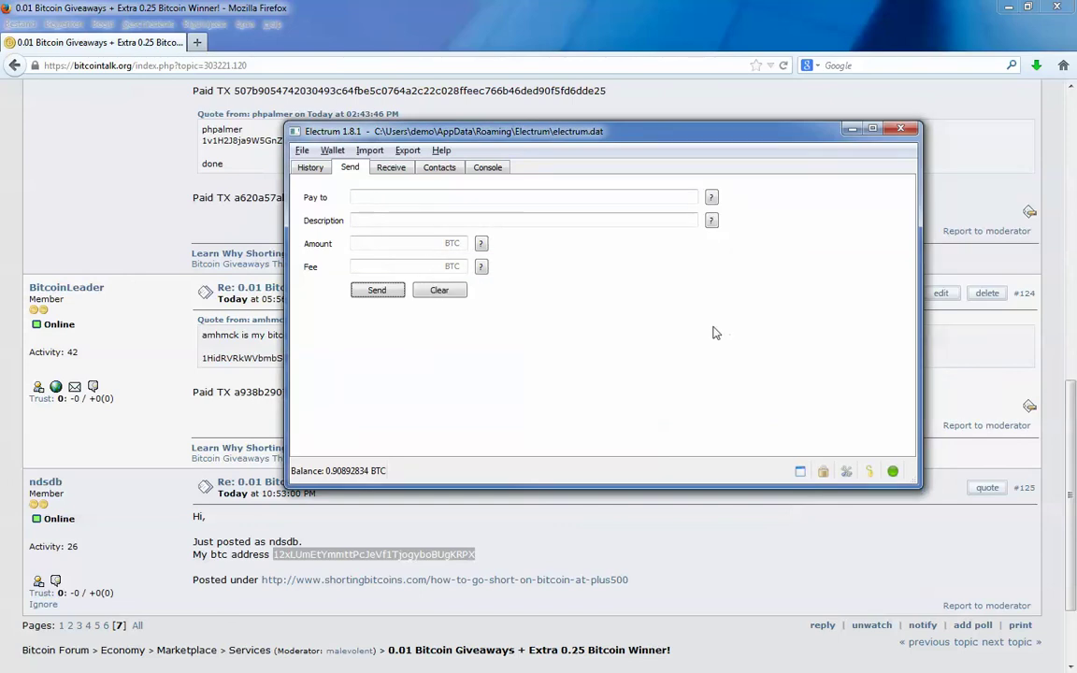
# Step: Open the Details of the new pending payment from the History list
pyautogui.click(311, 168)
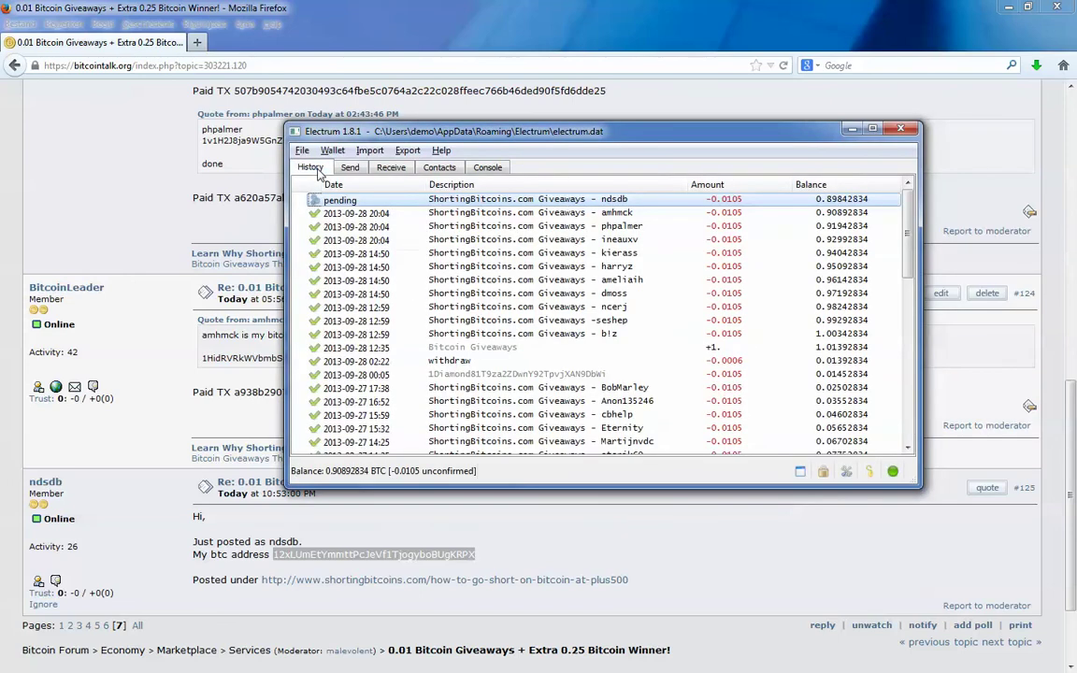
pyautogui.click(508, 214)
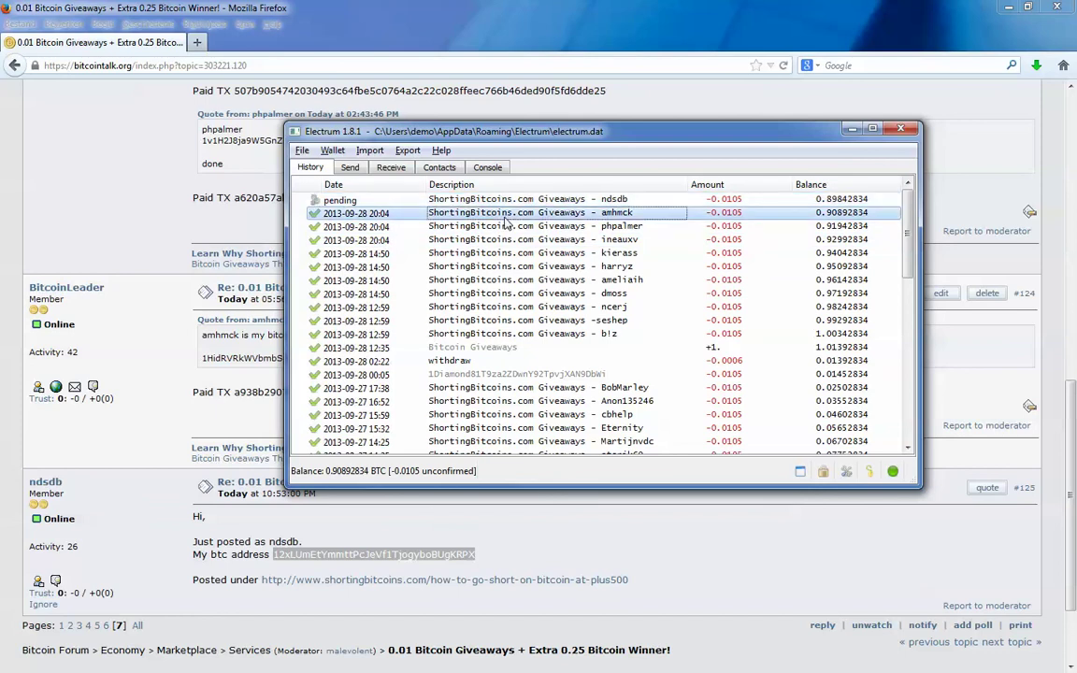
pyautogui.click(466, 200)
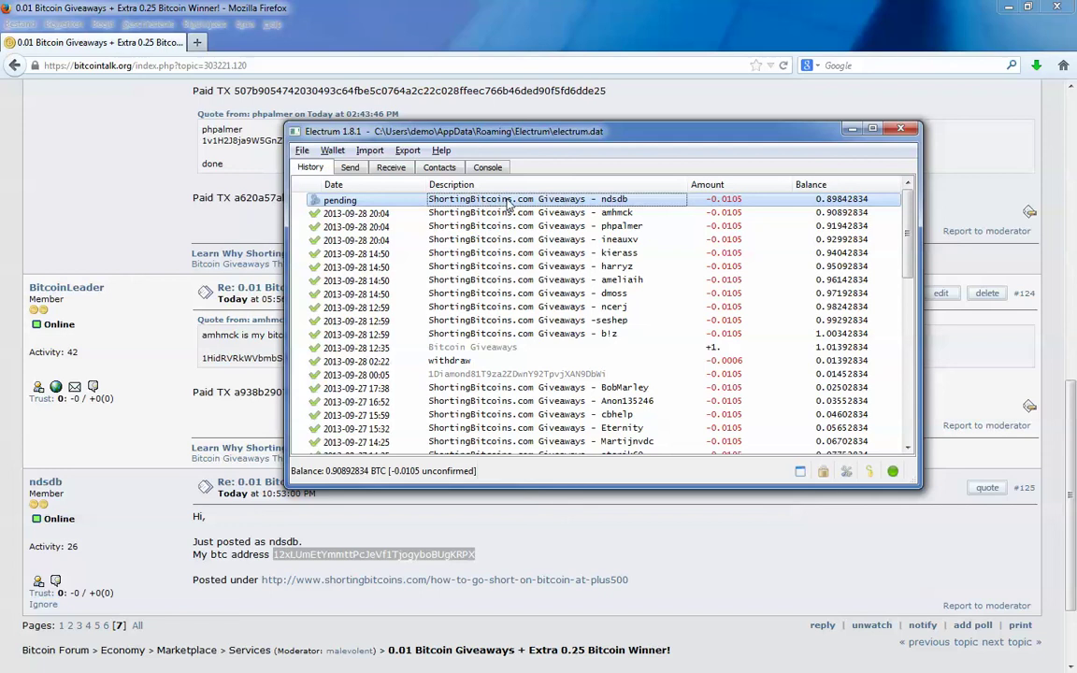
pyautogui.rightClick(513, 200)
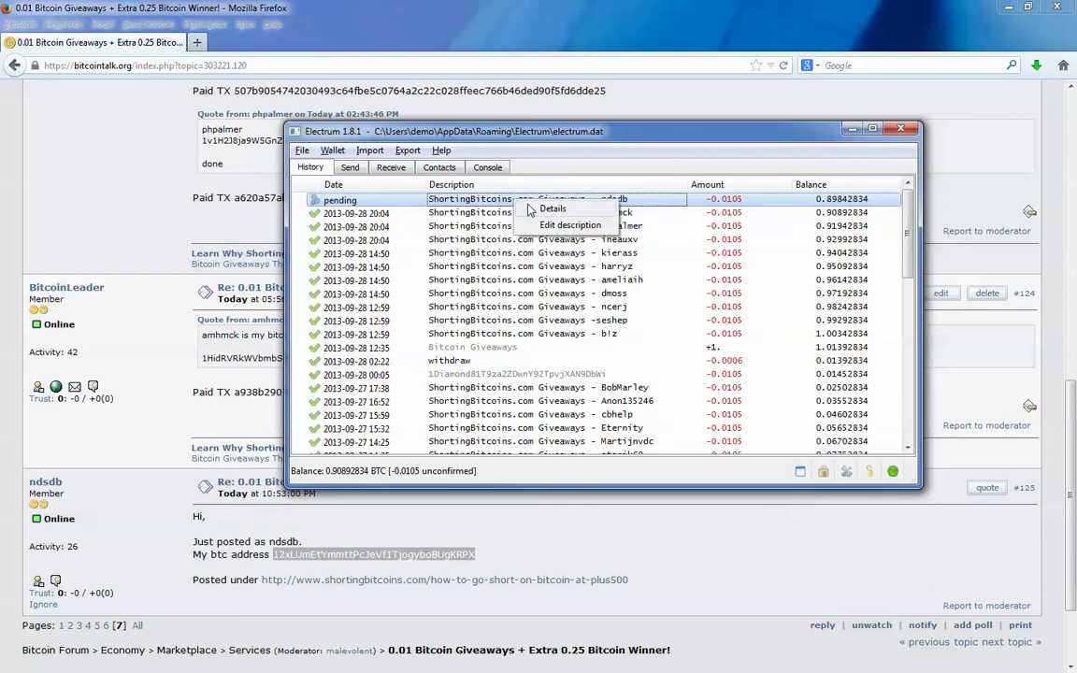
pyautogui.click(491, 211)
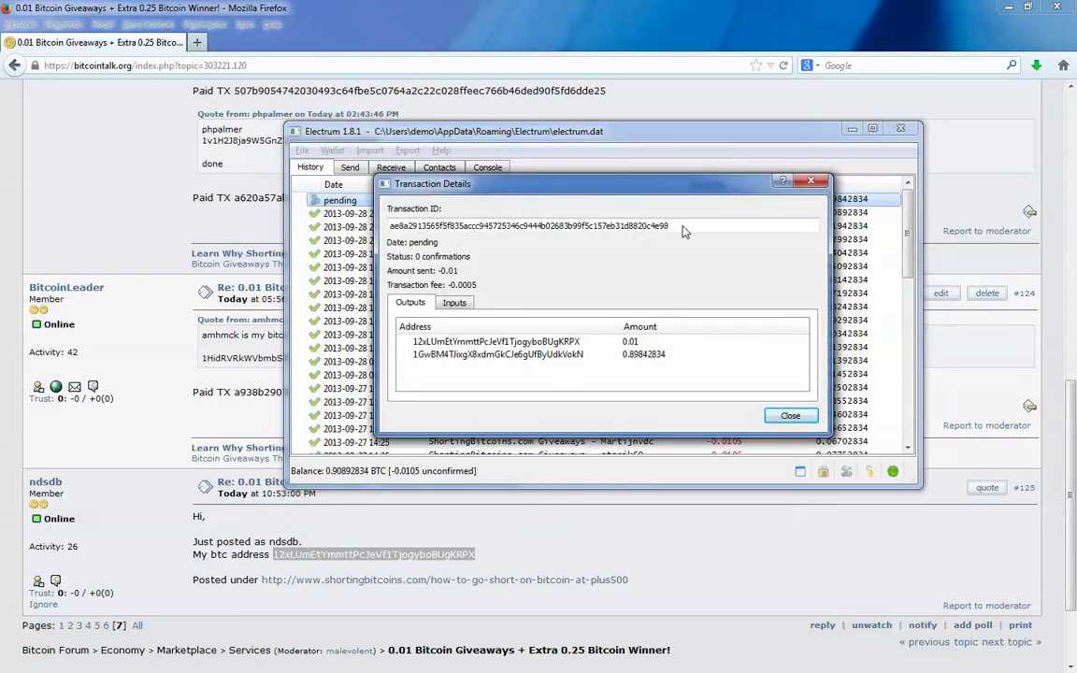
# Step: Select the transaction ID and review the transaction's Inputs and Outputs
pyautogui.moveTo(686, 230); pyautogui.dragTo(383, 229)
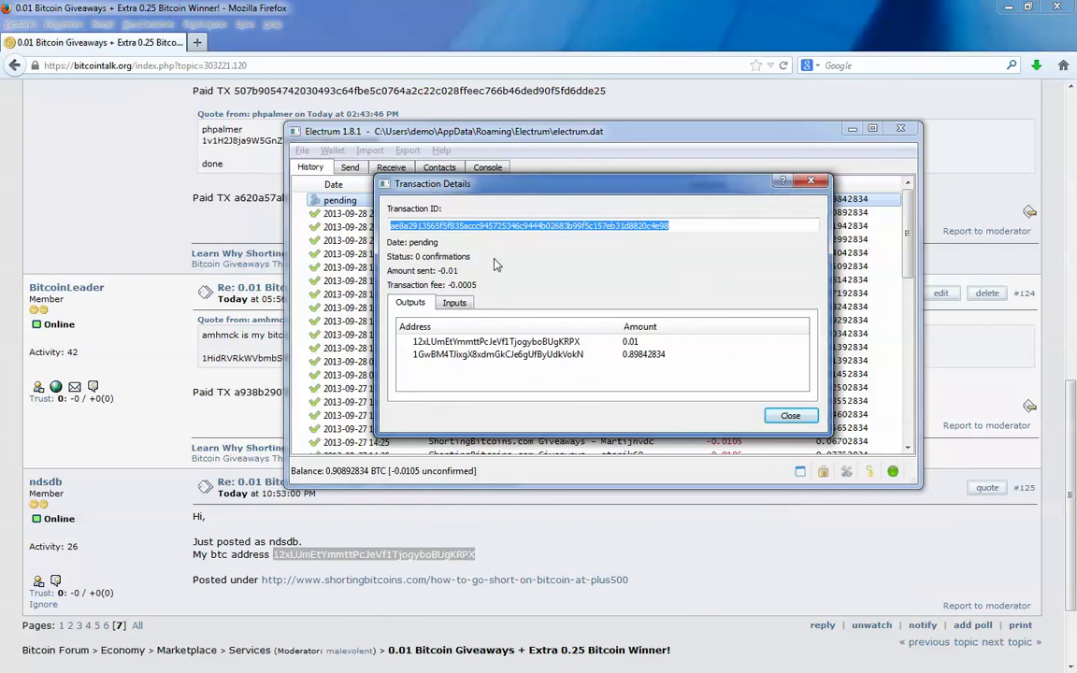
pyautogui.click(454, 303)
pyautogui.click(410, 302)
# Step: Close Transaction Details and browse History, ending on the pending -0.0105 payout row
pyautogui.click(788, 417)
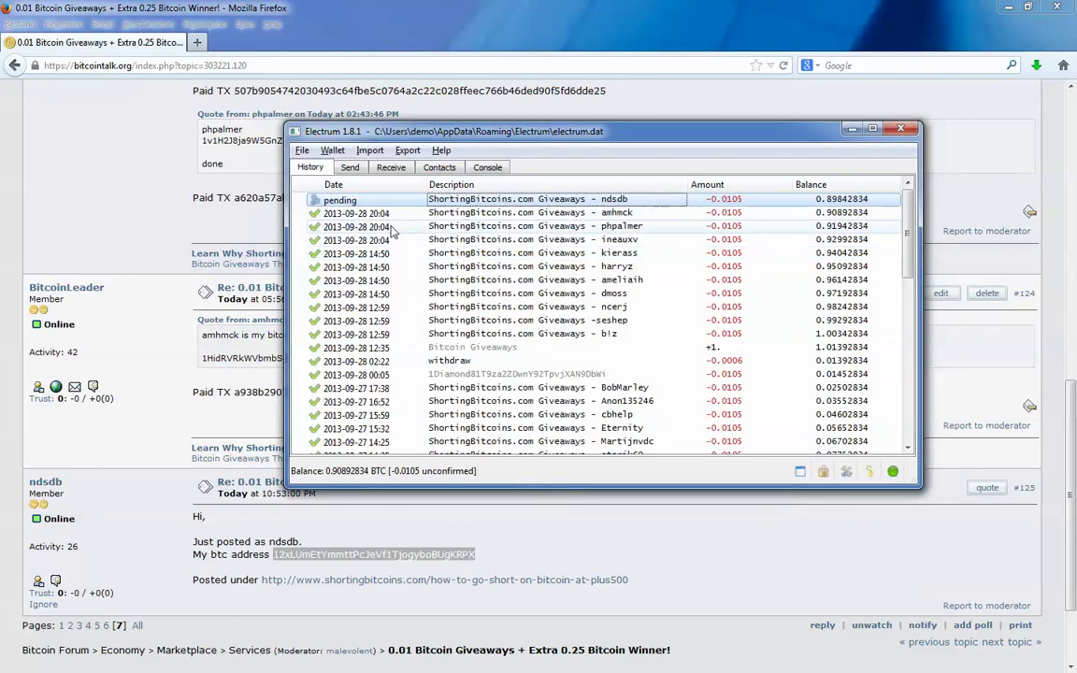
pyautogui.click(329, 202)
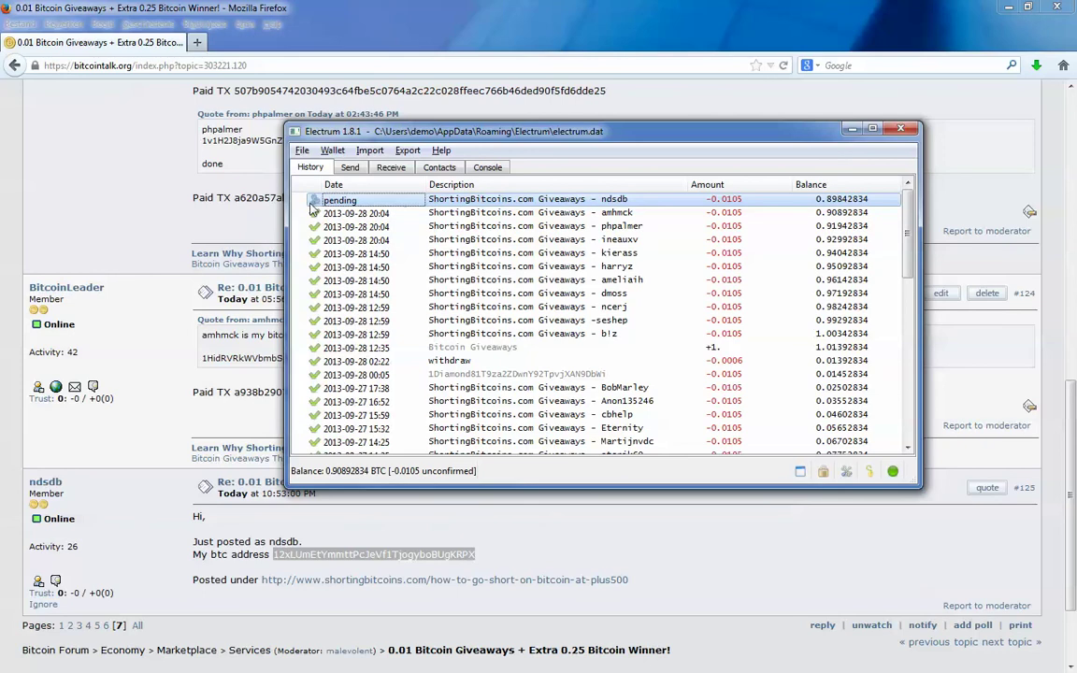
pyautogui.scroll(-2, 316, 205)
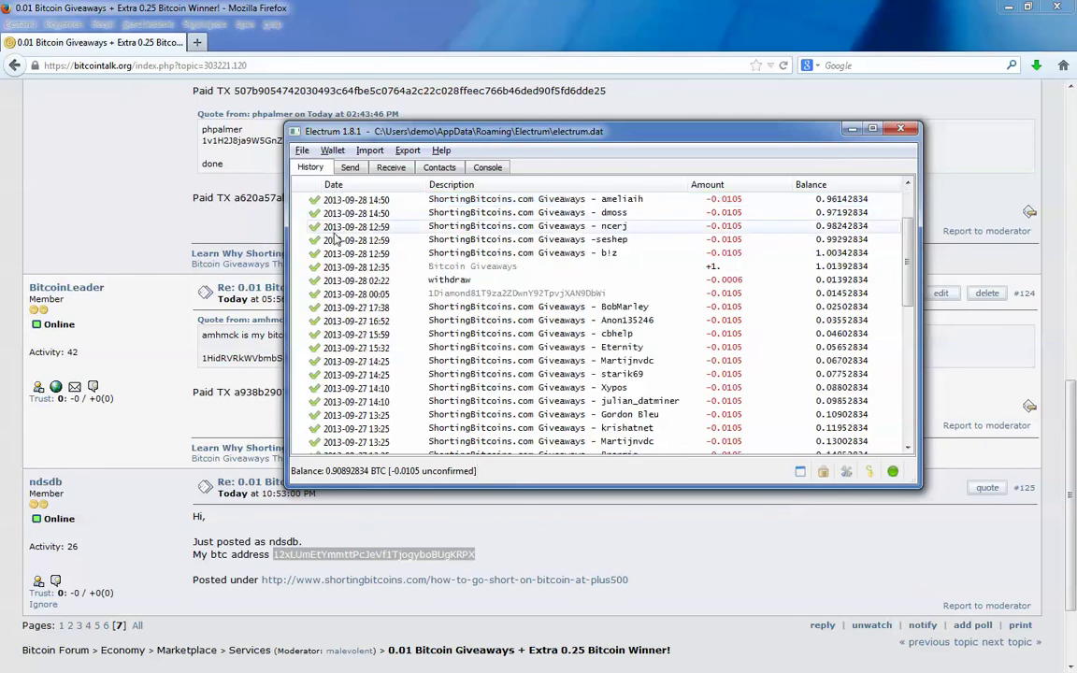
pyautogui.scroll(-10, 334, 243)
pyautogui.scroll(12, 335, 243)
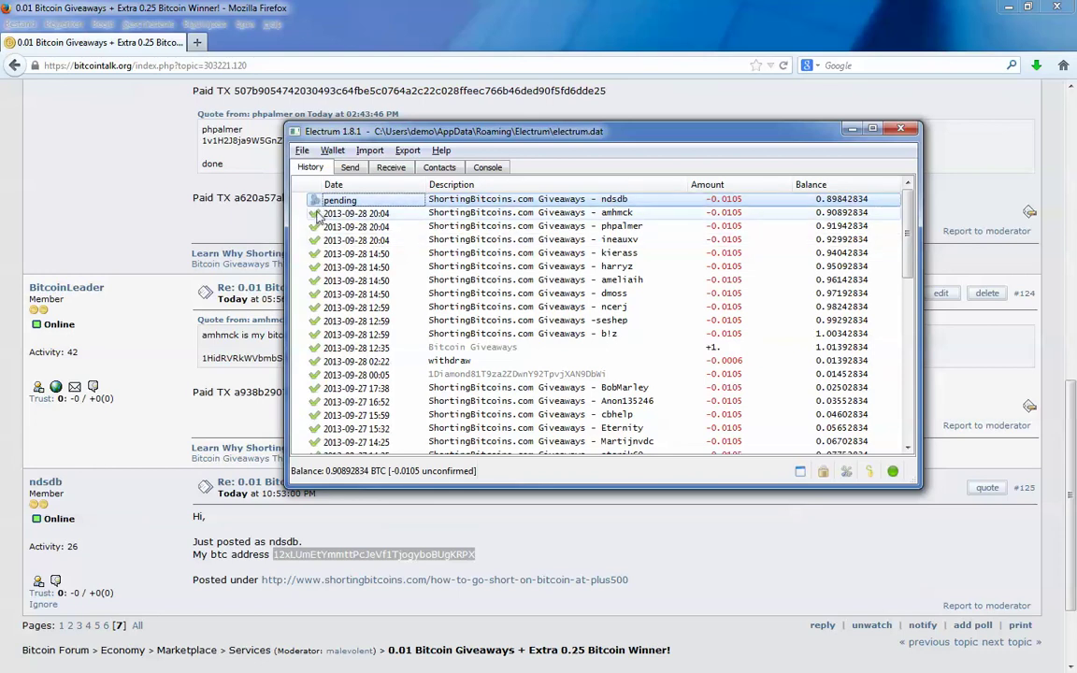
pyautogui.click(315, 216)
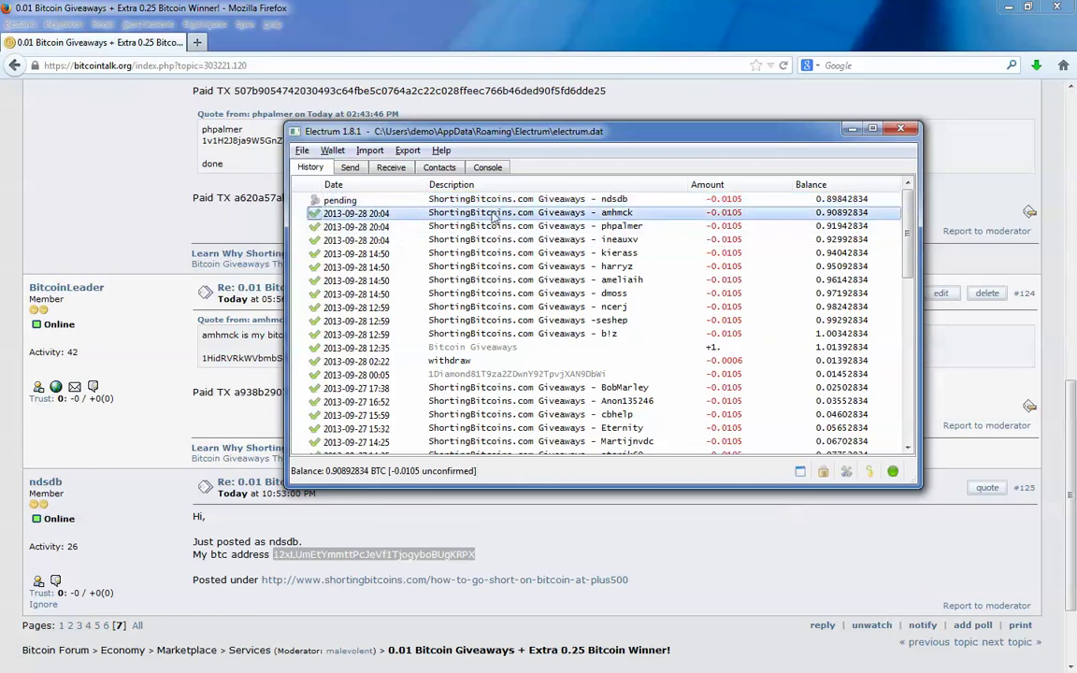
pyautogui.click(323, 200)
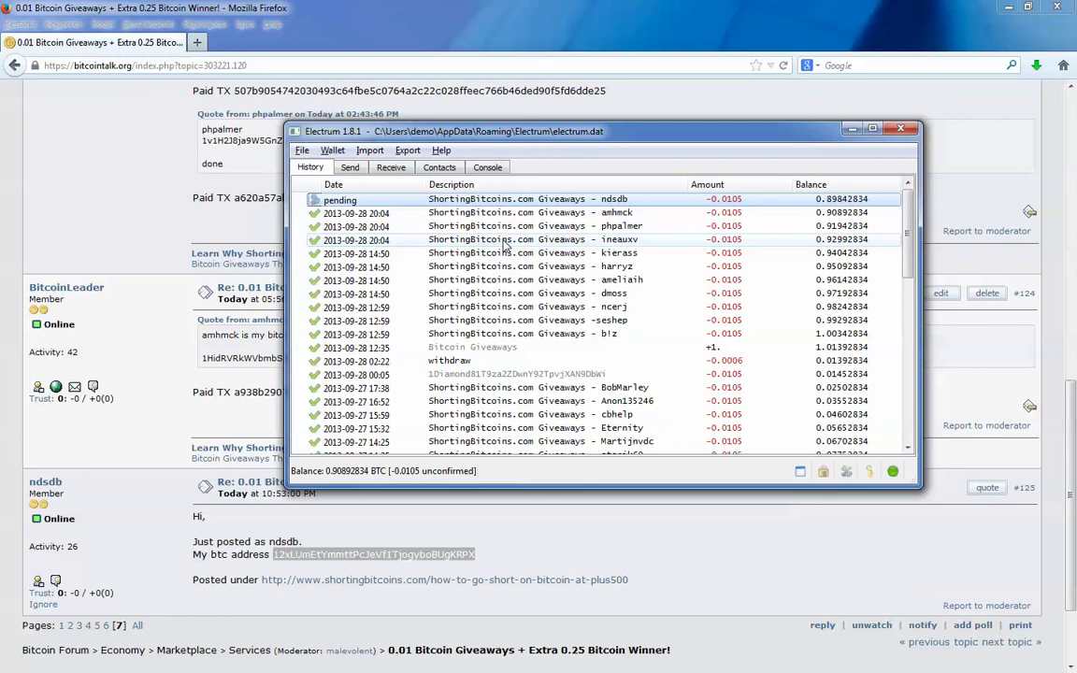